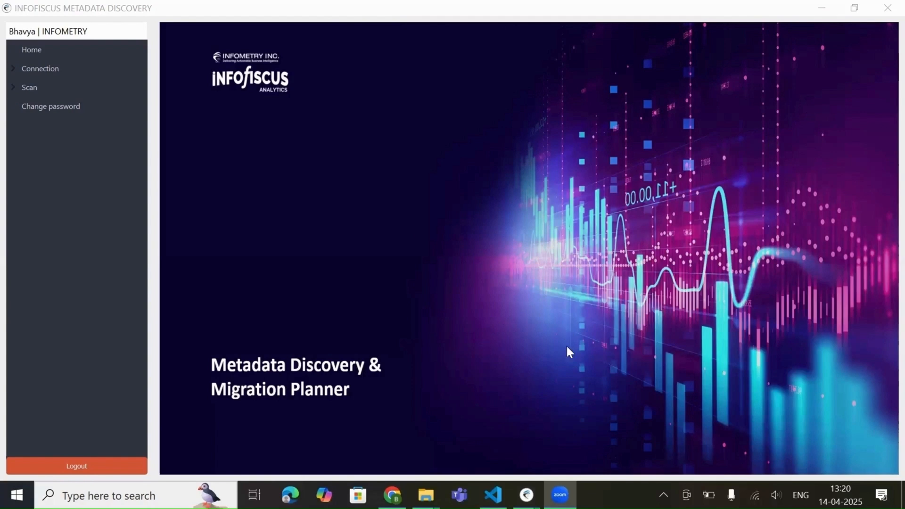
Step: Examine the connection and scan options, including the database and ETL source types available for creating a source connection
click(11, 69)
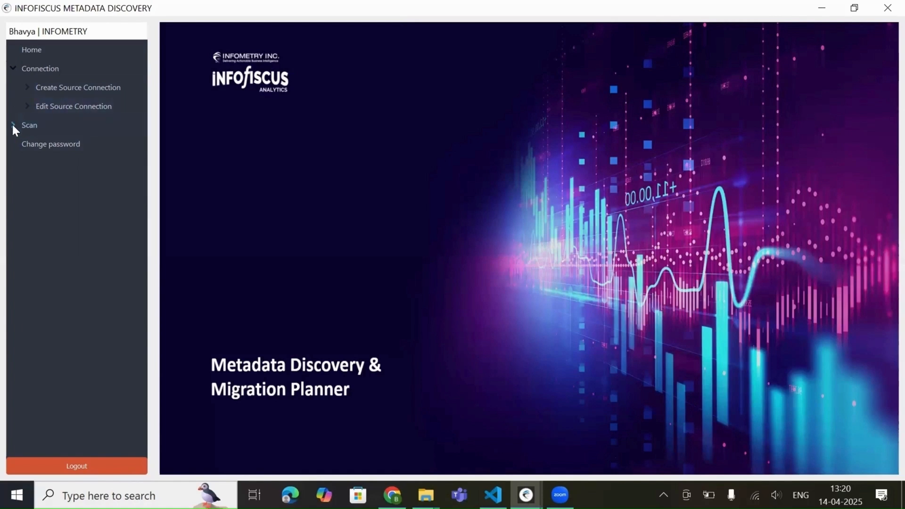
click(27, 86)
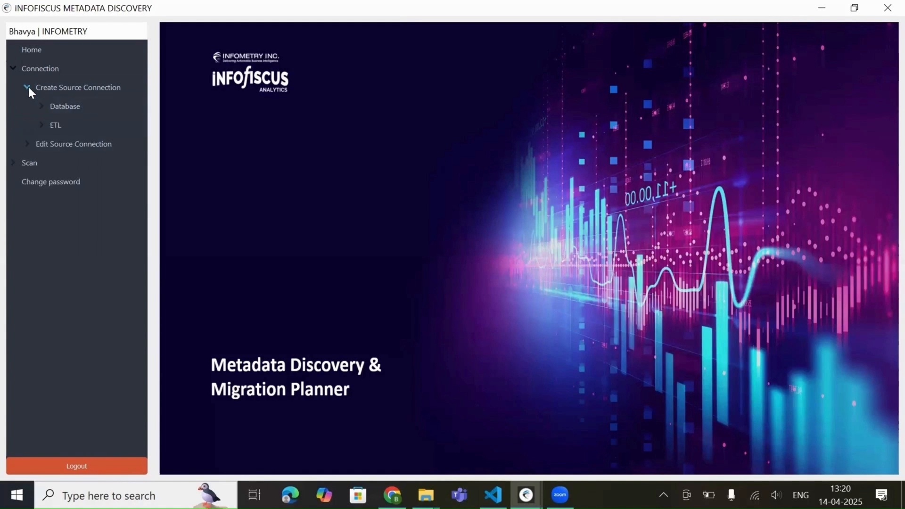
click(28, 86)
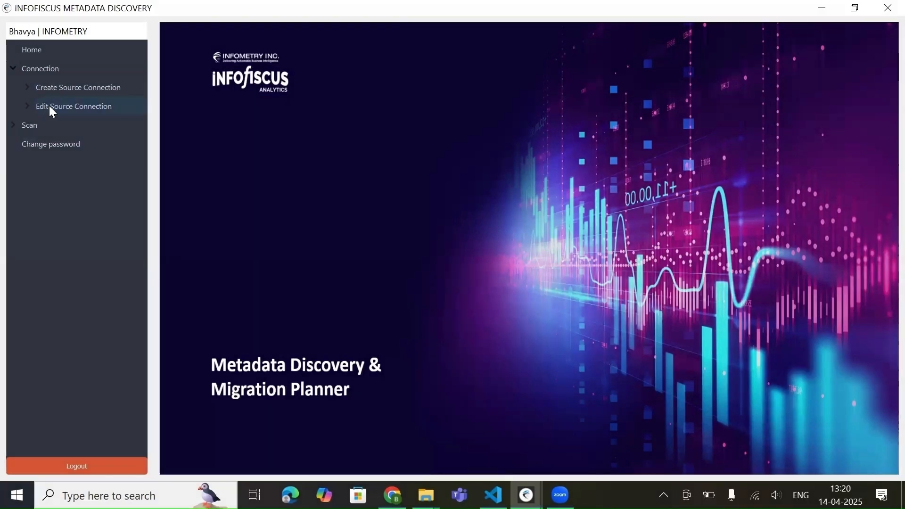
click(35, 106)
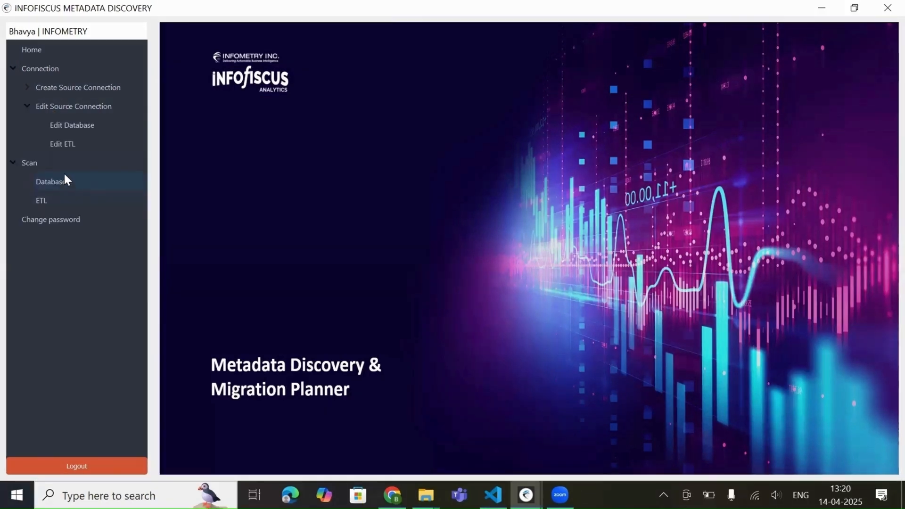
click(28, 104)
click(28, 88)
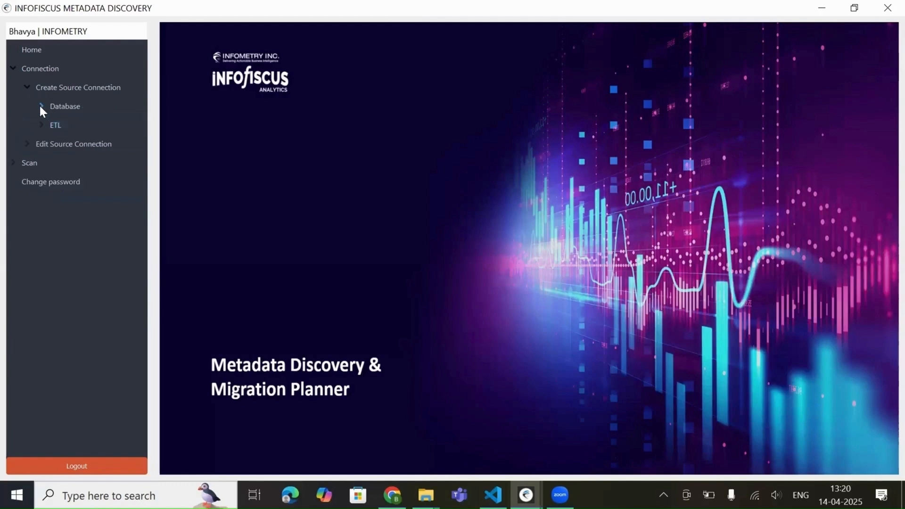
click(41, 107)
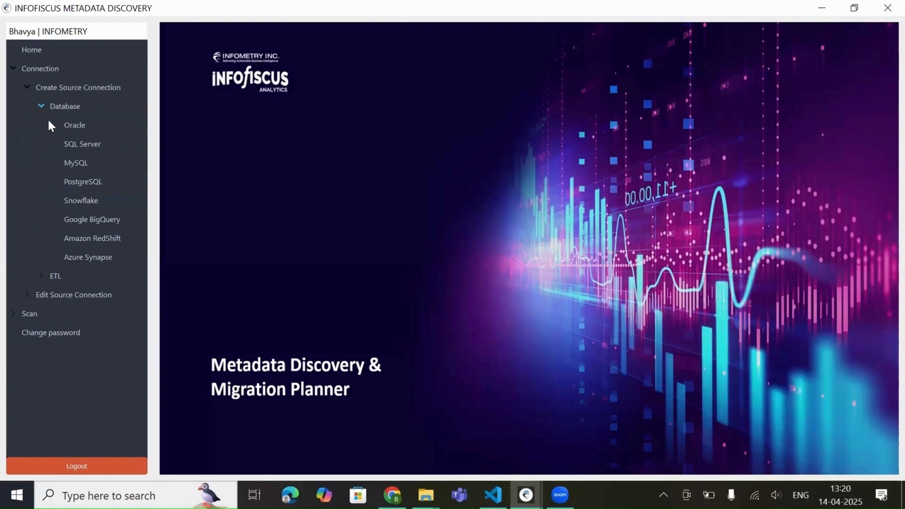
click(41, 276)
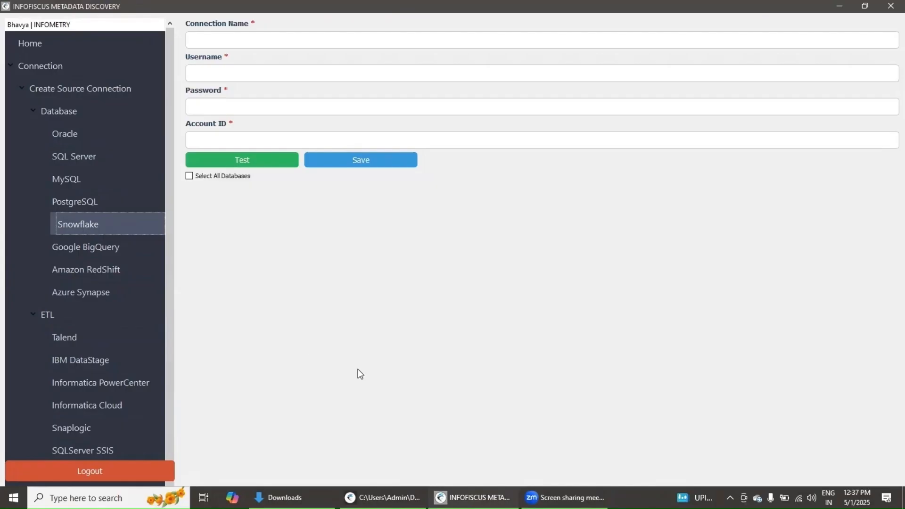
Step: Fill in a new Snowflake connection named META_SNOWFLAKE_CONN1 with username METADATA, the account password and the account ID
click(199, 41)
text(META_SNOWFLAKE_CONN1)
key(Tab)
text(METADATA)
key(Tab)
text(***********)
key(Tab)
text(ixa93060)
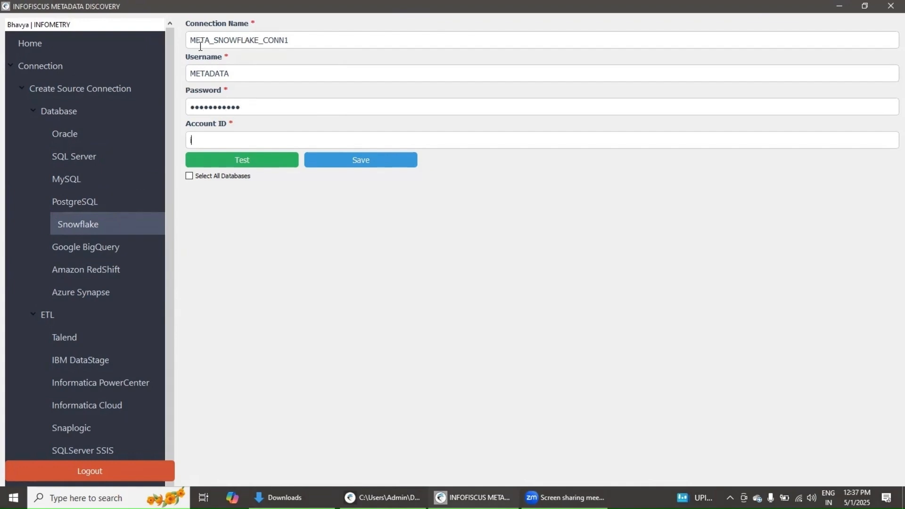
Step: Test the new Snowflake connection and save it with the FINANCE_DATAMART and FINANCE_STAGING databases selected
click(212, 162)
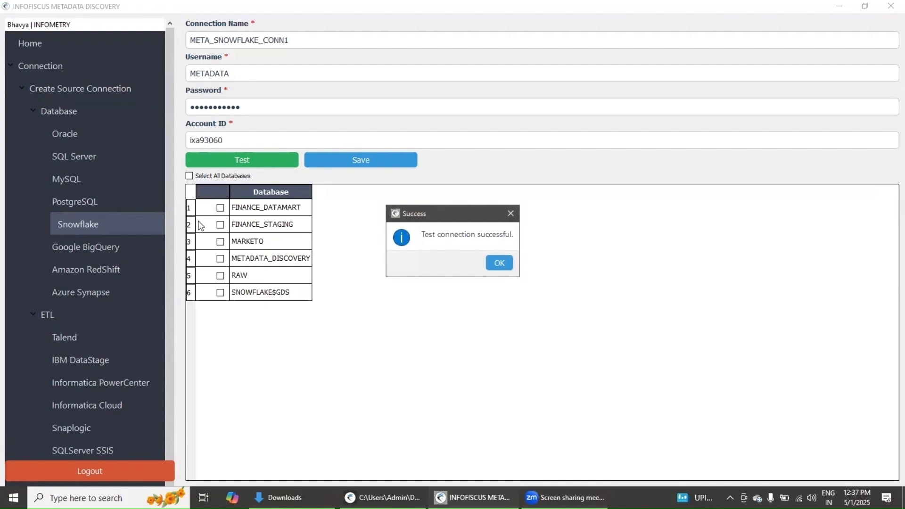
click(500, 263)
click(220, 208)
click(220, 224)
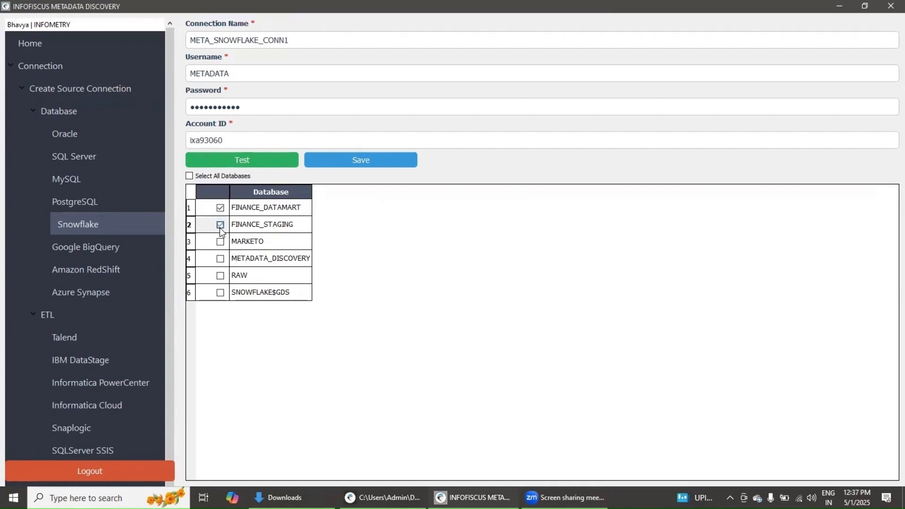
click(352, 160)
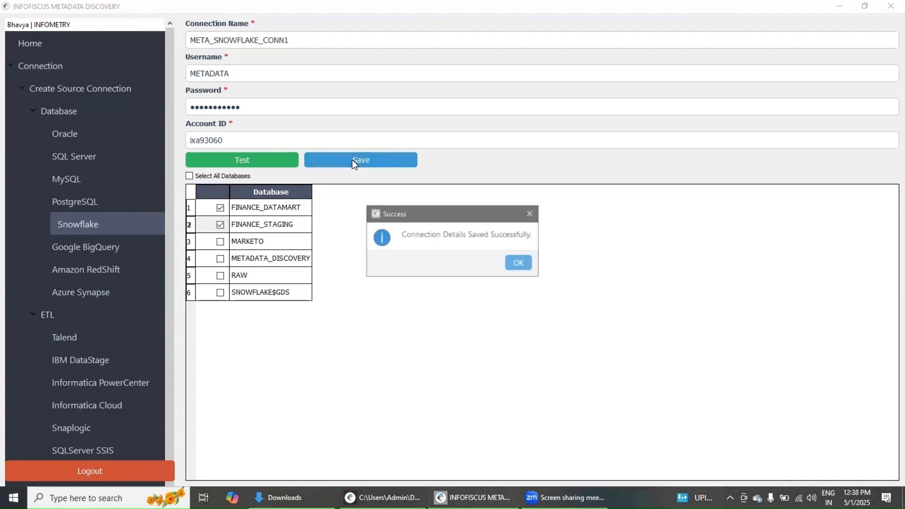
click(519, 264)
Step: Edit the saved Snowflake connection META_SNOWFLAKE_CONN1 to include all databases, and test and save it
click(33, 315)
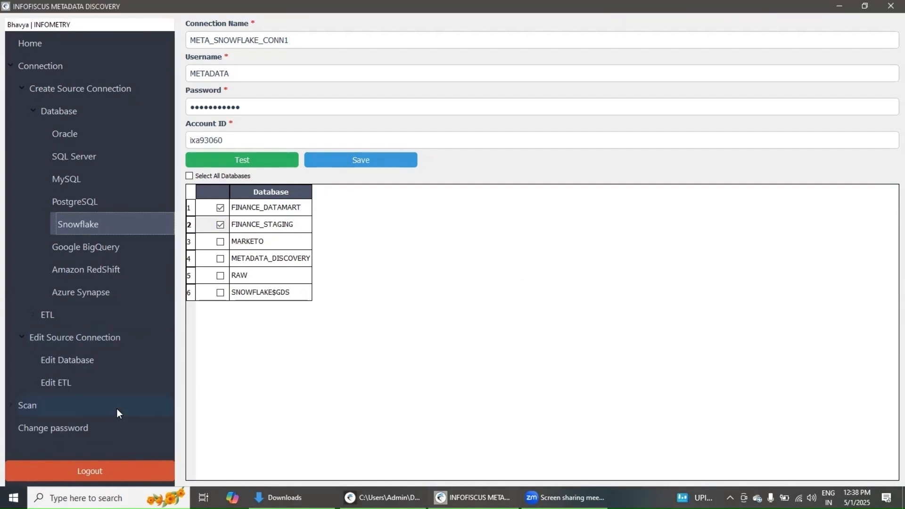
click(62, 361)
click(224, 27)
click(222, 87)
click(259, 71)
click(290, 92)
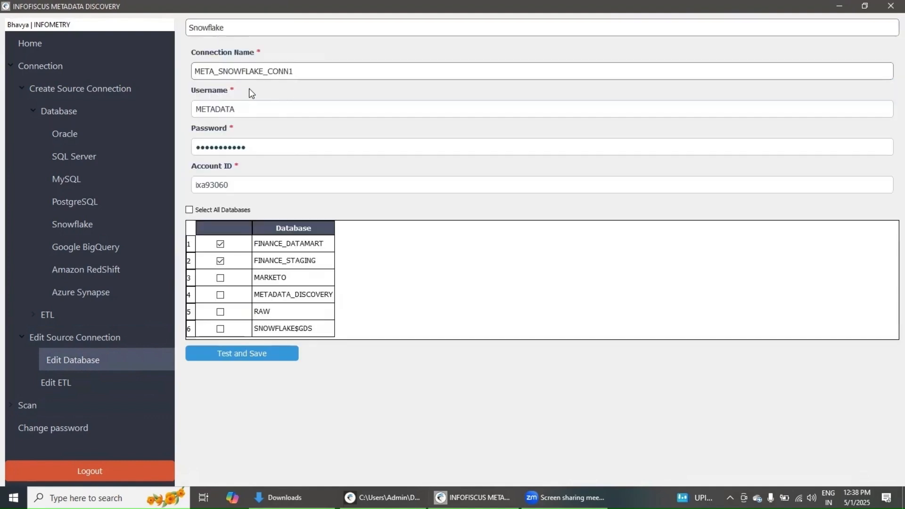
click(189, 210)
click(237, 353)
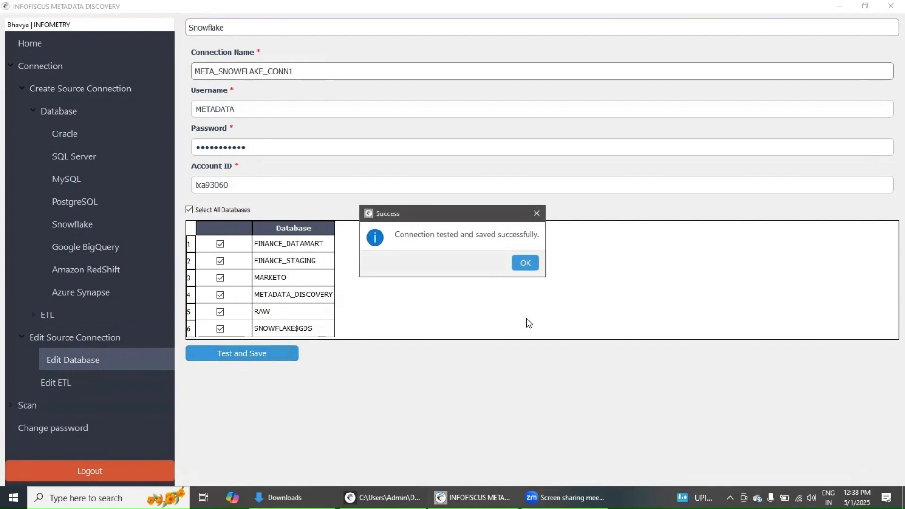
click(524, 263)
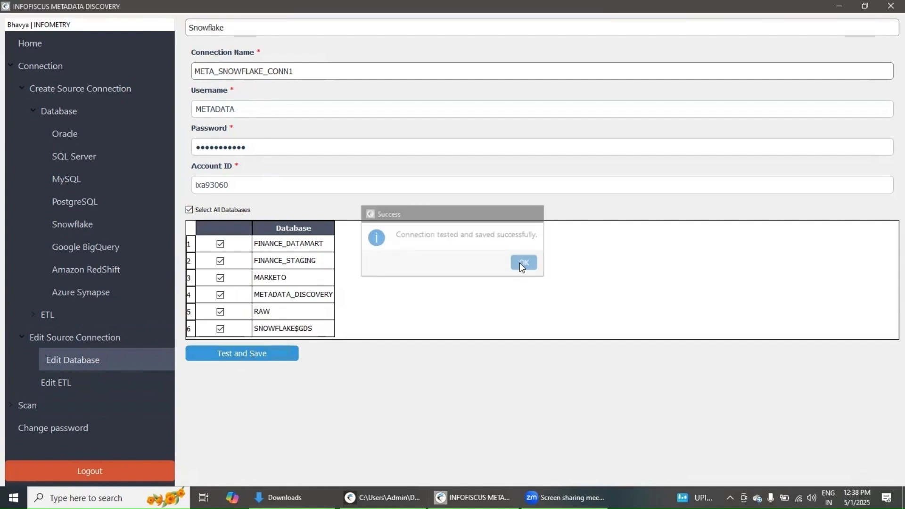
Step: Run a database scan for the META_SNOWFLAKE_CONN1 connection
click(13, 405)
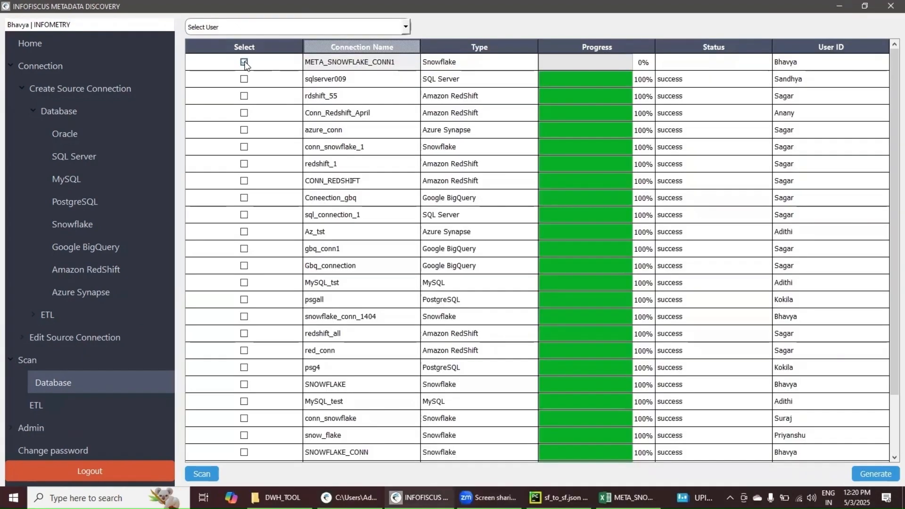
click(244, 62)
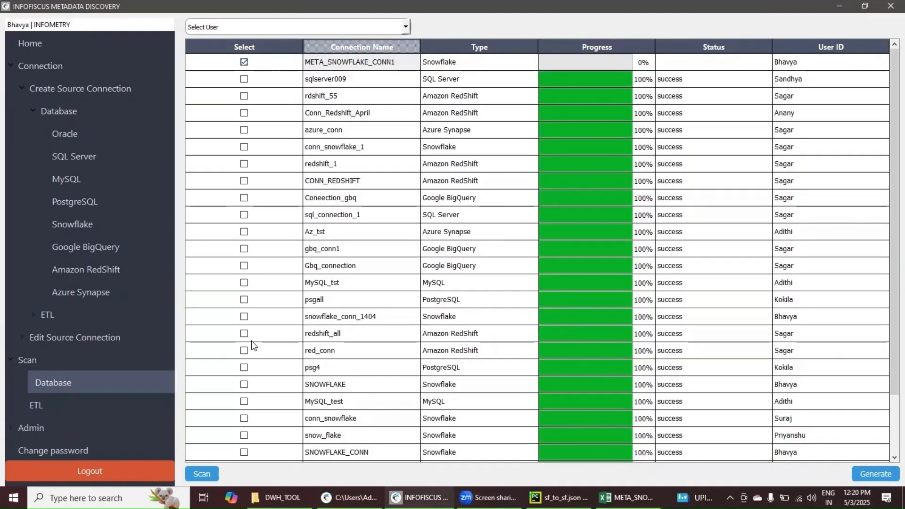
click(201, 474)
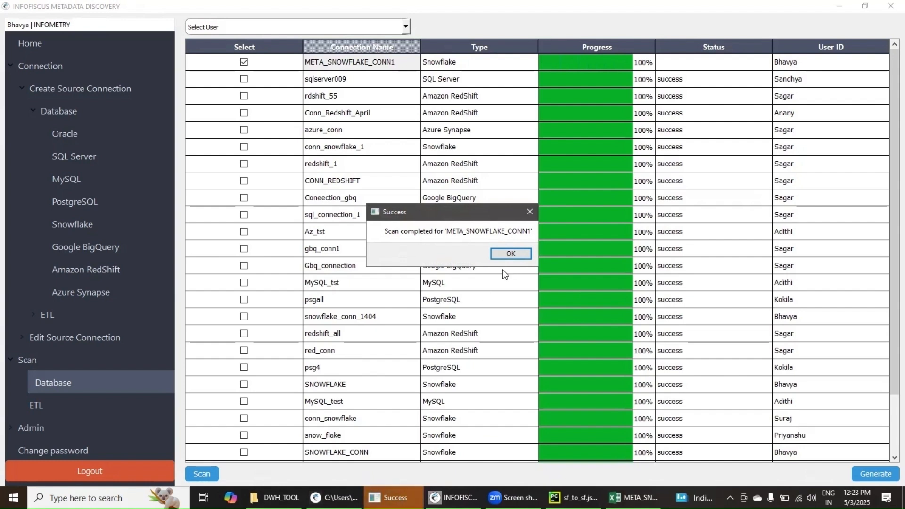
click(504, 253)
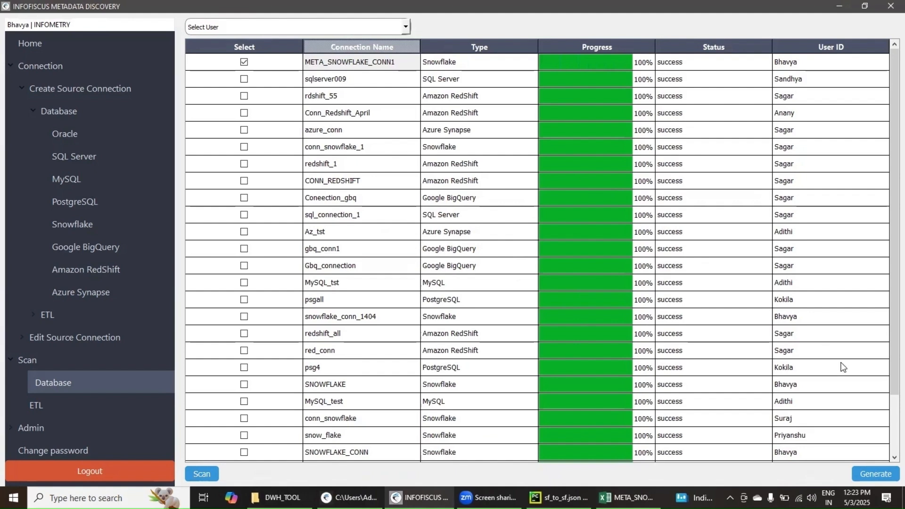
Step: Generate the Excel metadata report for META_SNOWFLAKE_CONN1 and save it as META_SNOWFLAK_REPORT in the DWH_TOOL download folder
click(878, 474)
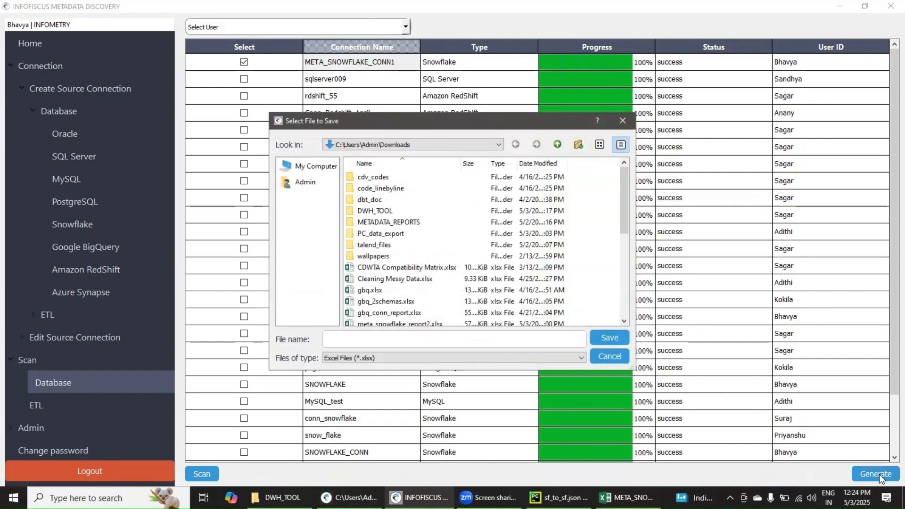
click(363, 339)
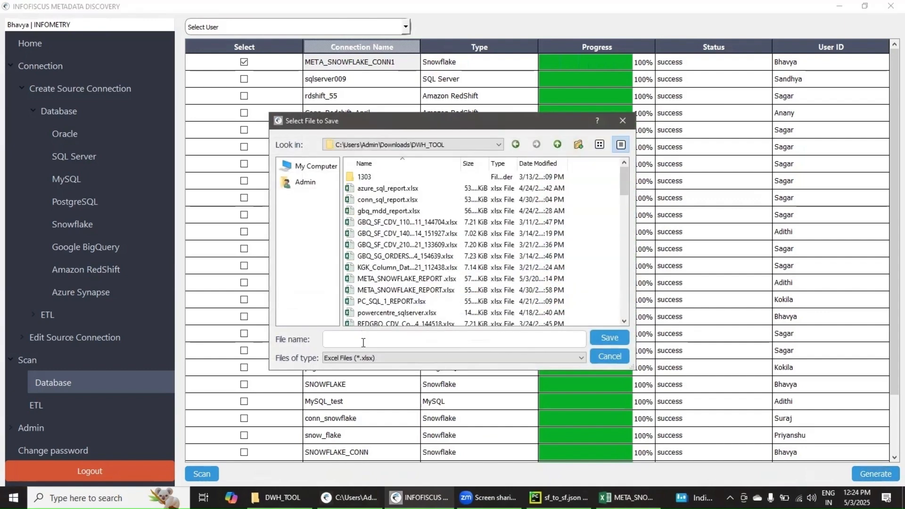
text(META_SNOWFLAK_REPORT)
key(BackSpace)
click(605, 337)
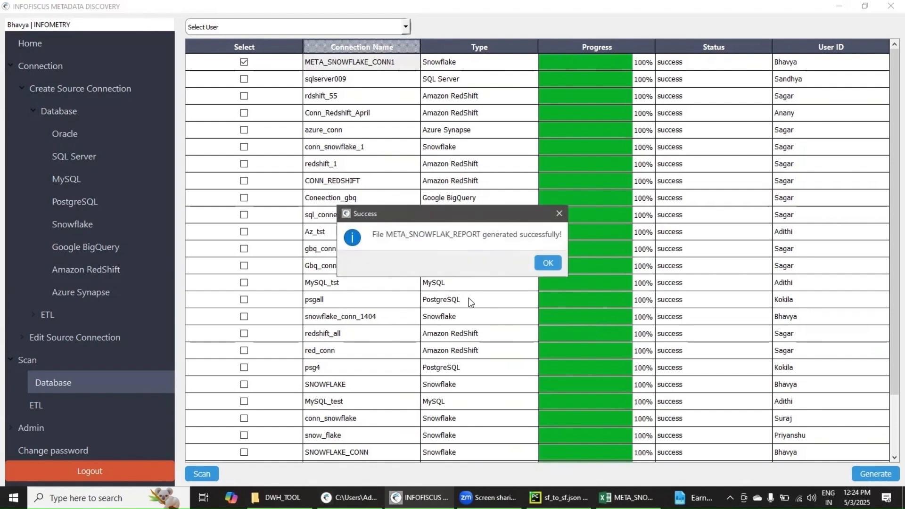
click(543, 265)
Step: Check the report file's folder, switch to the META_SNOWFLAKE_REPORT workbook in Excel and review its database counts, object details and row counts
click(282, 497)
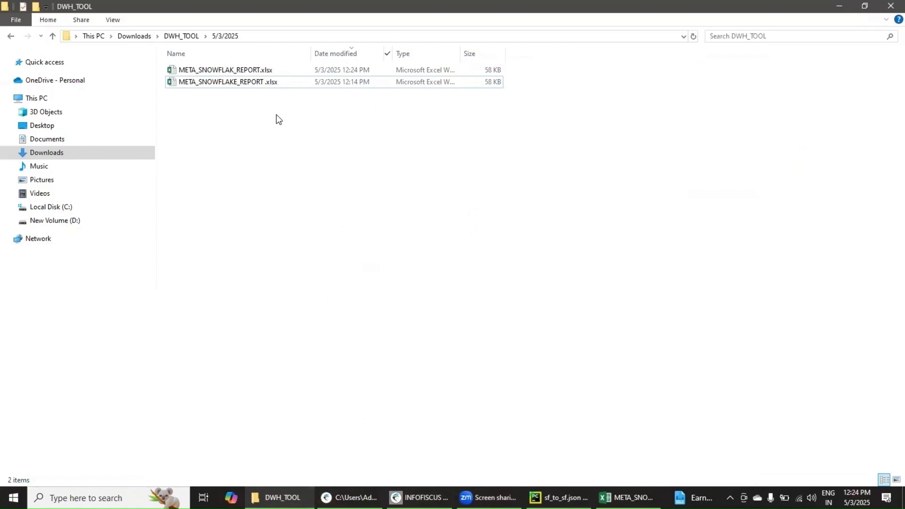
click(627, 497)
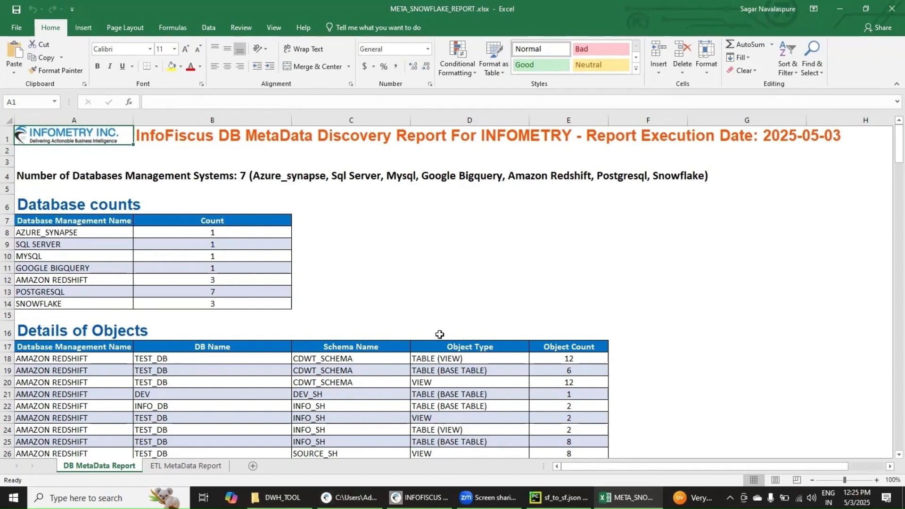
scroll(473, 319, down, 4)
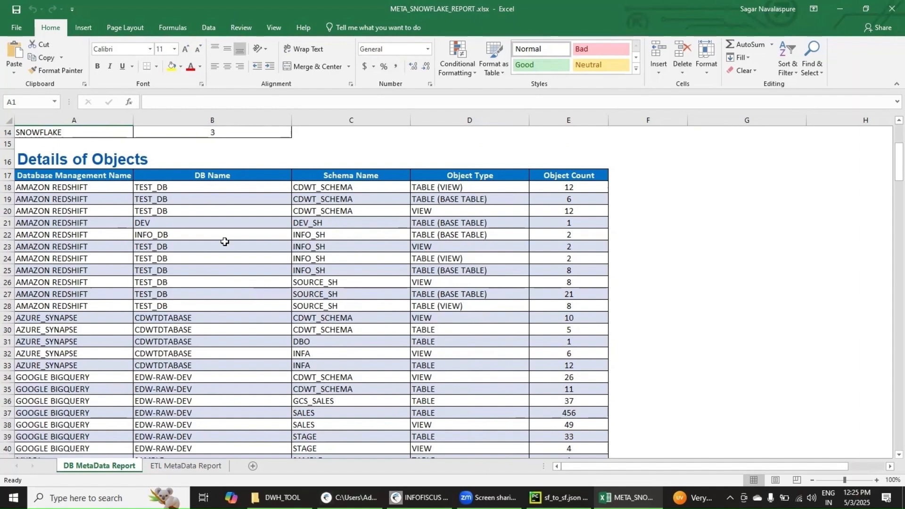
scroll(440, 354, down, 17)
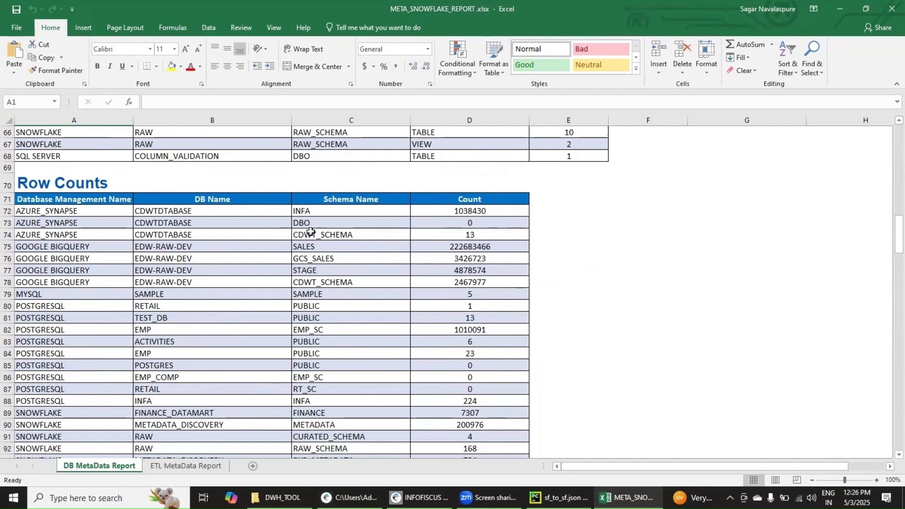
scroll(554, 307, down, 3)
scroll(555, 308, down, 6)
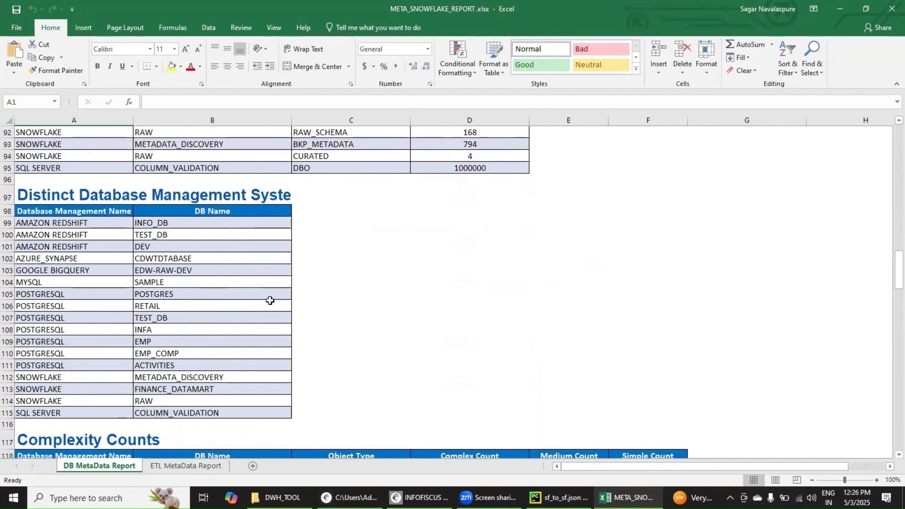
Step: Examine the Complexity Counts, Work Estimation and Work Estimation with Schema sections of the DB MetaData Report sheet
scroll(273, 299, down, 9)
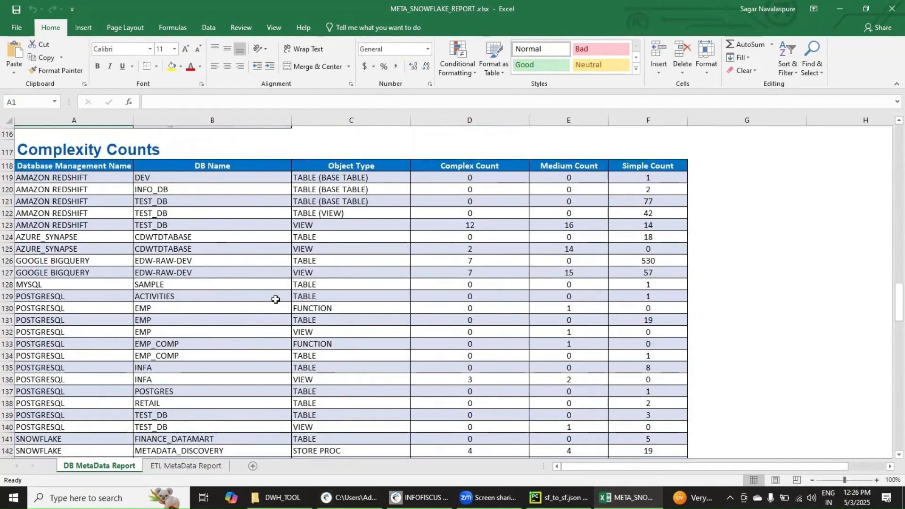
scroll(276, 300, up, 4)
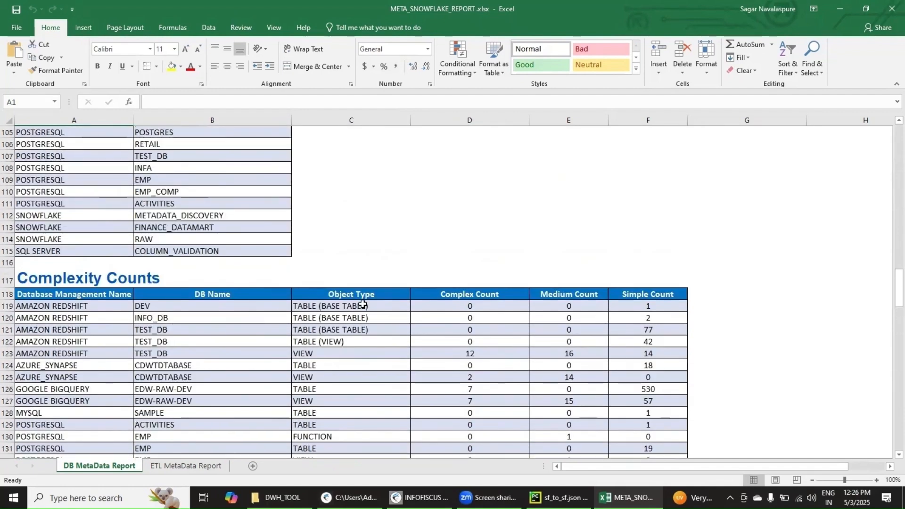
scroll(488, 266, down, 2)
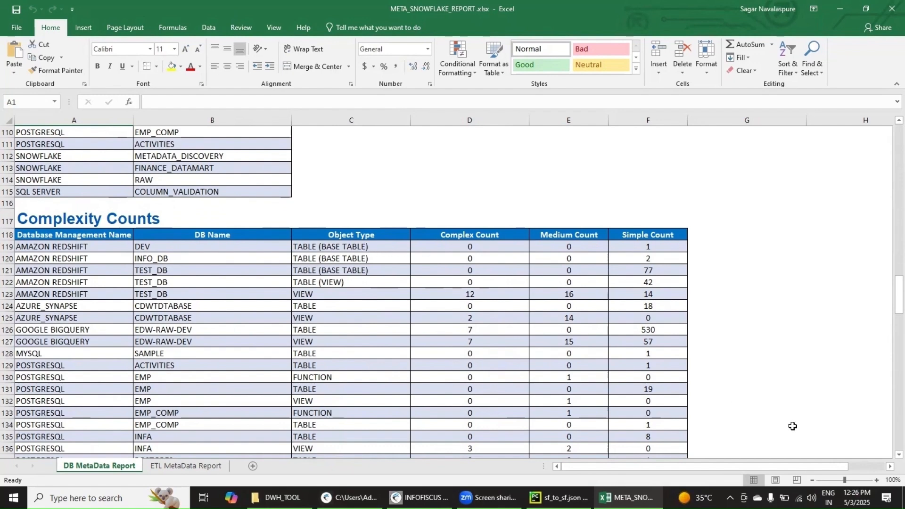
scroll(887, 456, down, 1)
scroll(696, 378, down, 8)
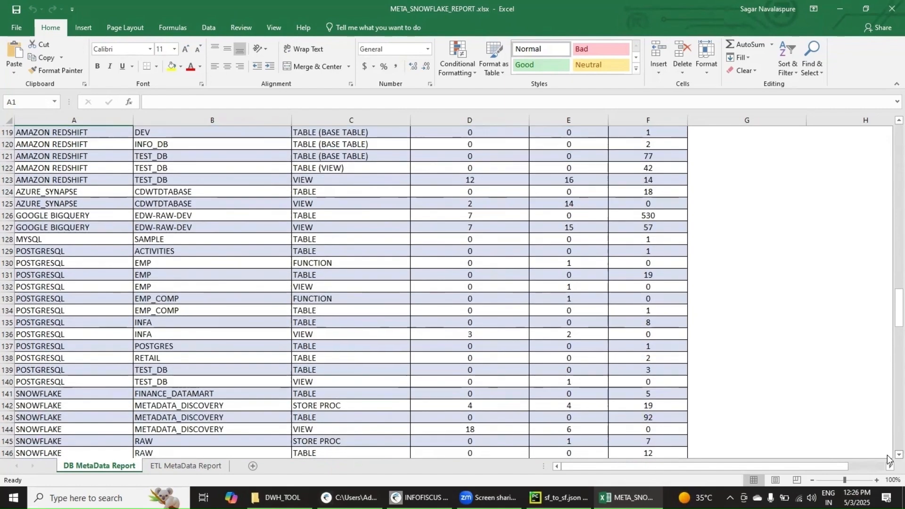
scroll(659, 369, down, 5)
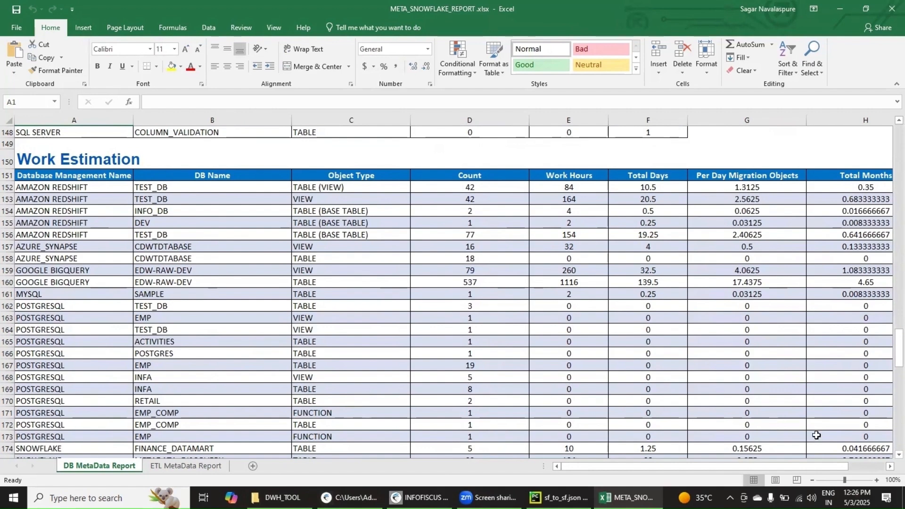
click(890, 466)
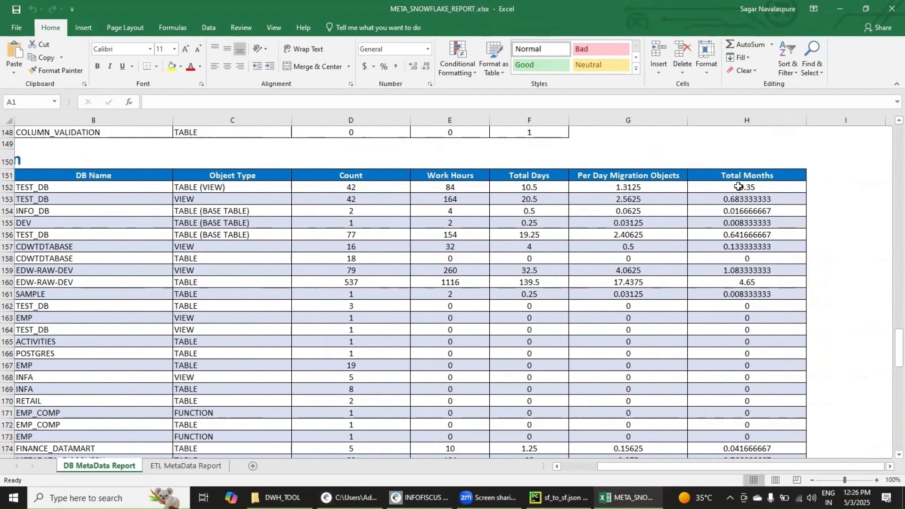
click(556, 466)
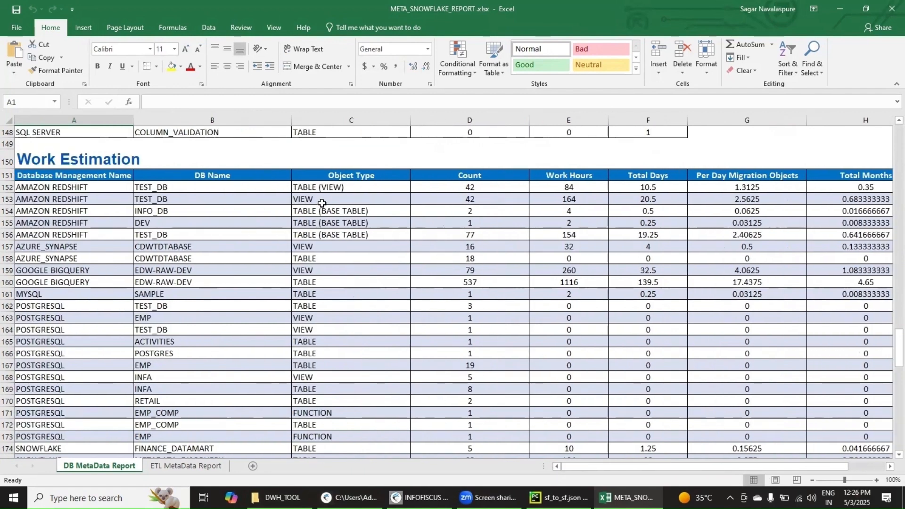
scroll(343, 379, down, 4)
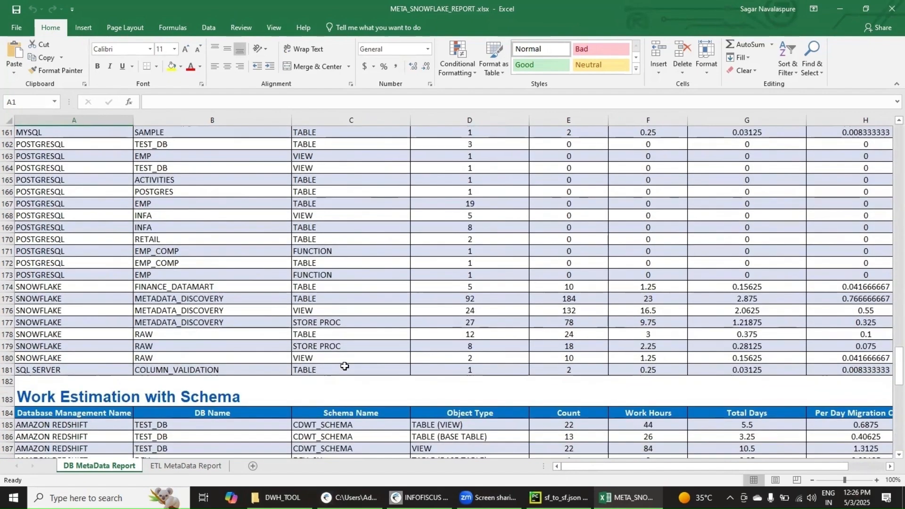
scroll(344, 344, down, 4)
scroll(327, 316, down, 1)
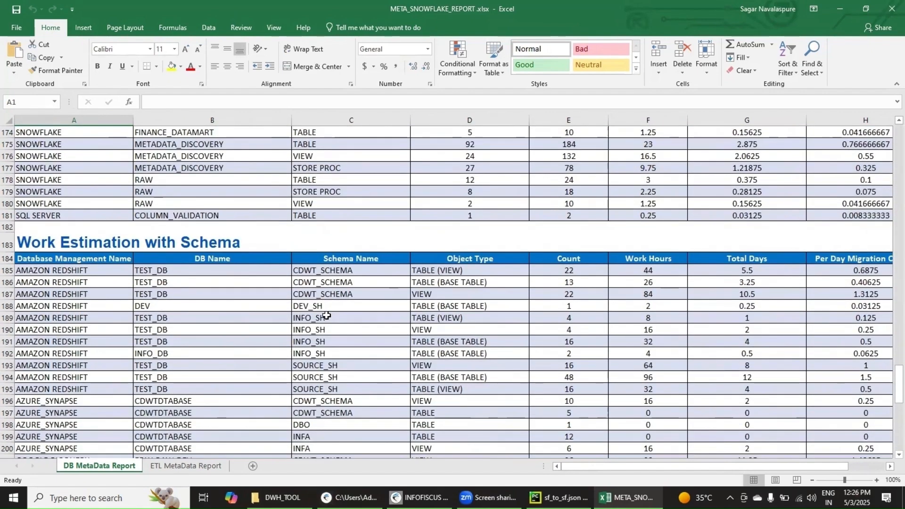
Step: Open the ETL MetaData Report sheet and examine its Jobs by Module, Components by Mappings and Components by Complexity sections
scroll(327, 315, down, 4)
scroll(330, 306, up, 4)
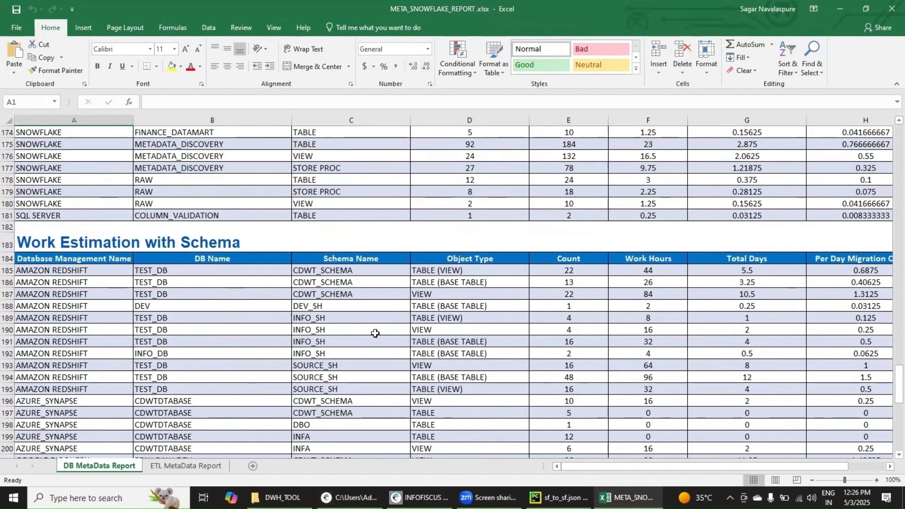
click(197, 467)
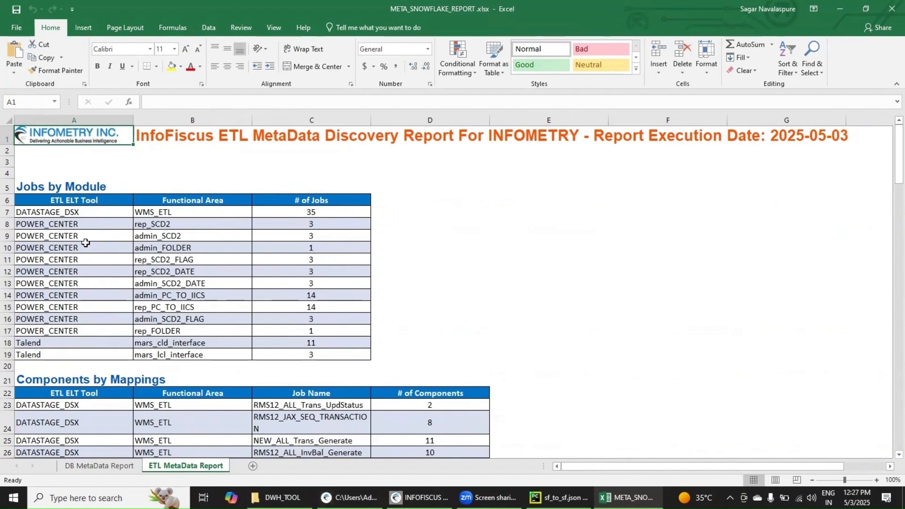
scroll(200, 351, down, 4)
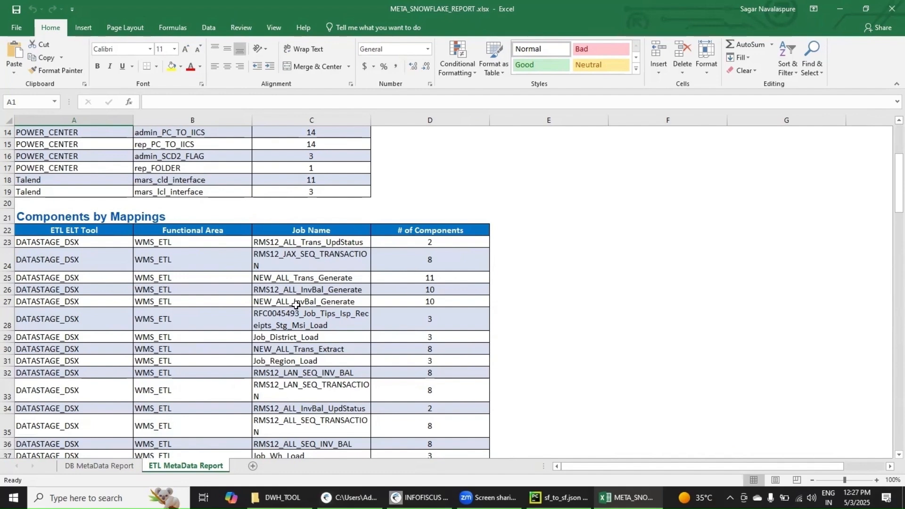
scroll(296, 305, down, 13)
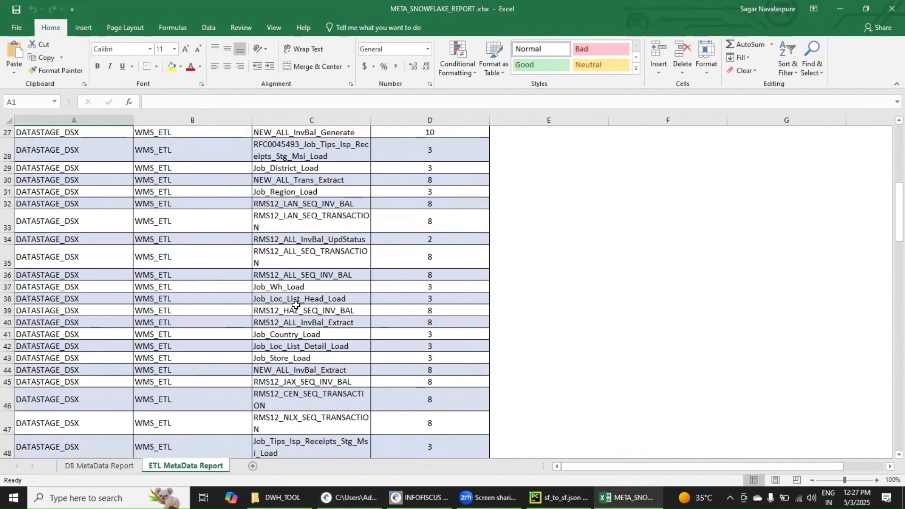
scroll(294, 302, down, 8)
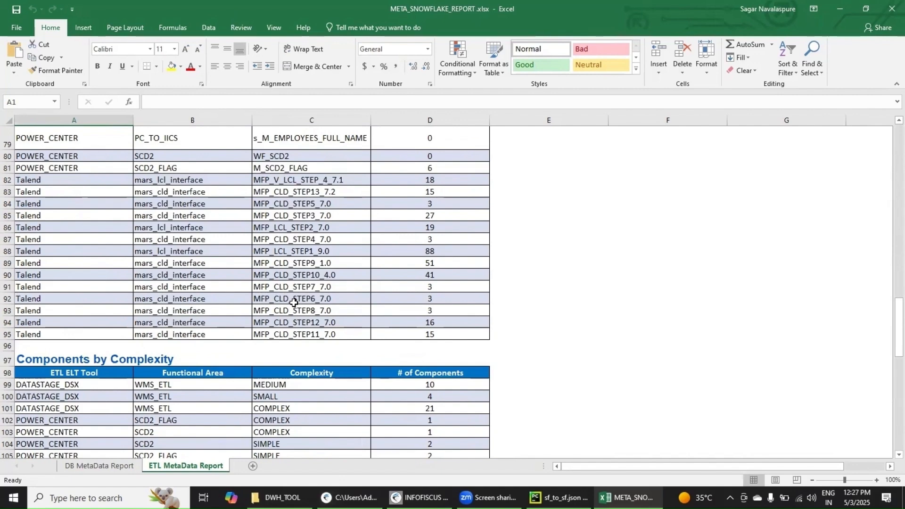
scroll(294, 302, down, 4)
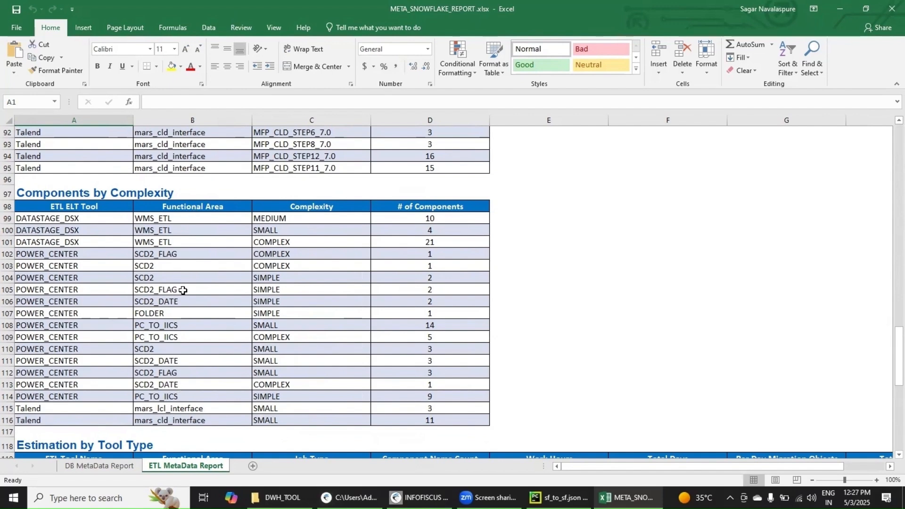
Step: Examine the Estimation by Tool Type section across to its Total Months column, and the Estimation by Tool Area section
scroll(349, 284, down, 4)
scroll(351, 286, down, 4)
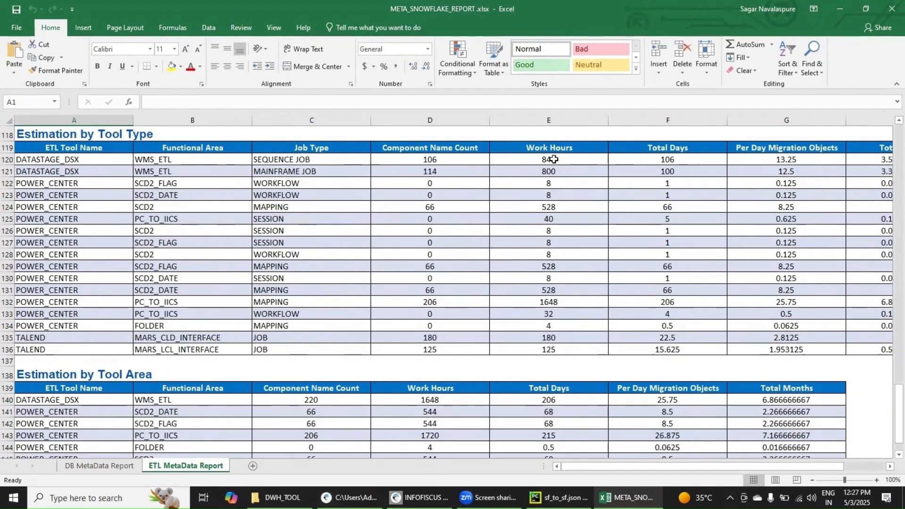
click(890, 466)
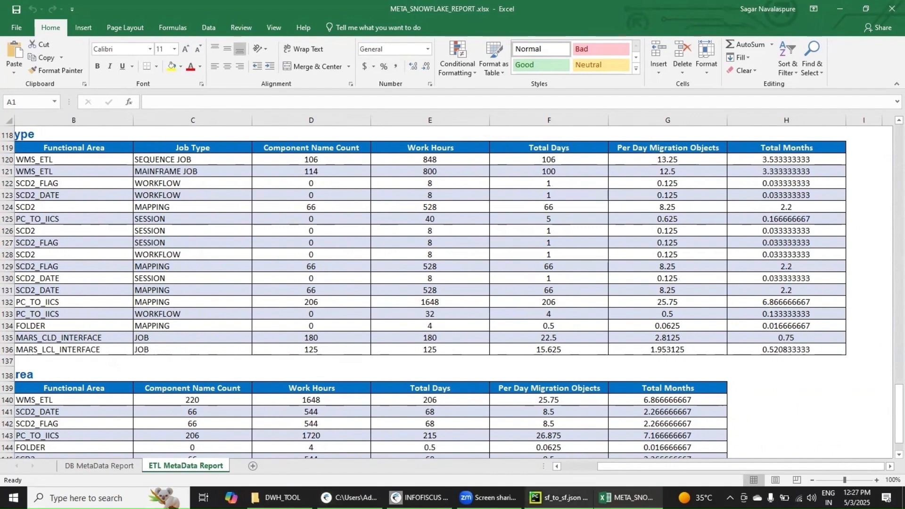
click(555, 467)
click(555, 467)
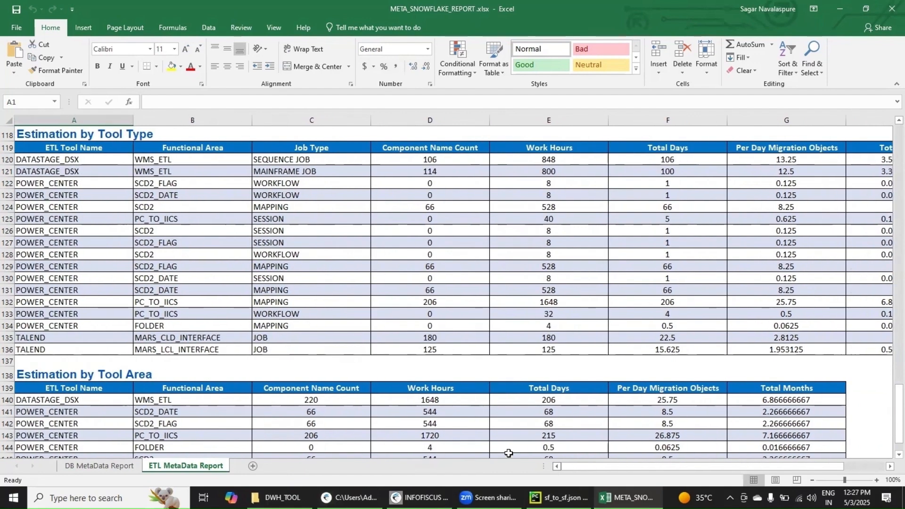
scroll(421, 352, down, 4)
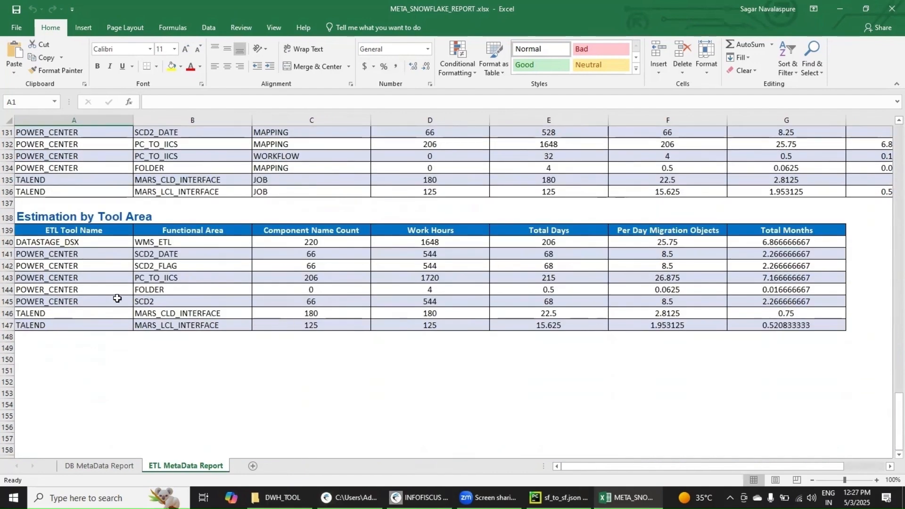